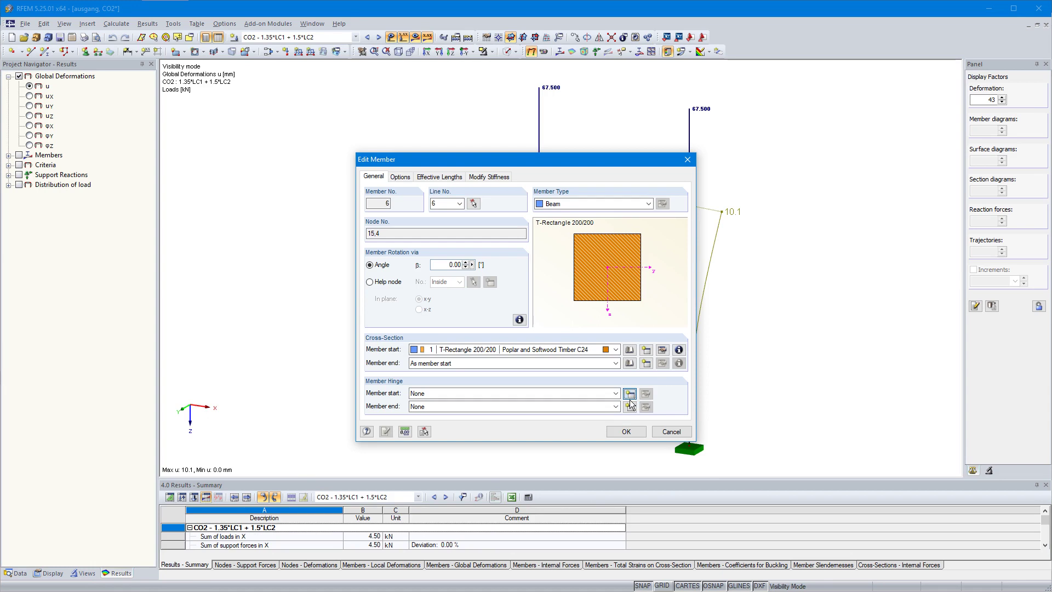
Create a φy hinge with a 3368 kNm/rad spring at the start of member 6 and recalculate the CO2 deformations
left_click(629, 395)
left_click(359, 373)
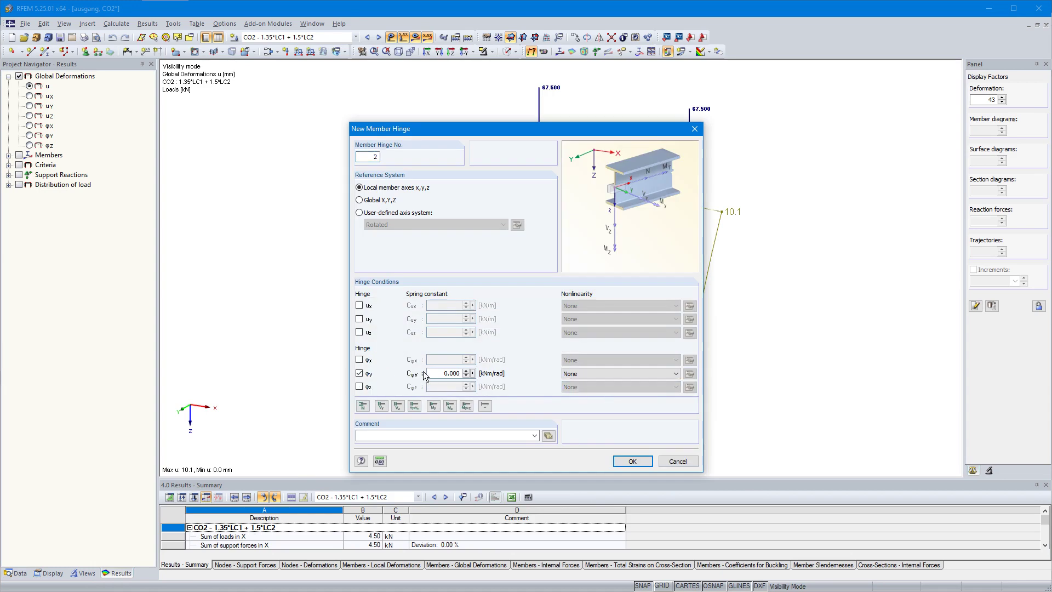
double_click(449, 373)
type("3368")
left_click(624, 460)
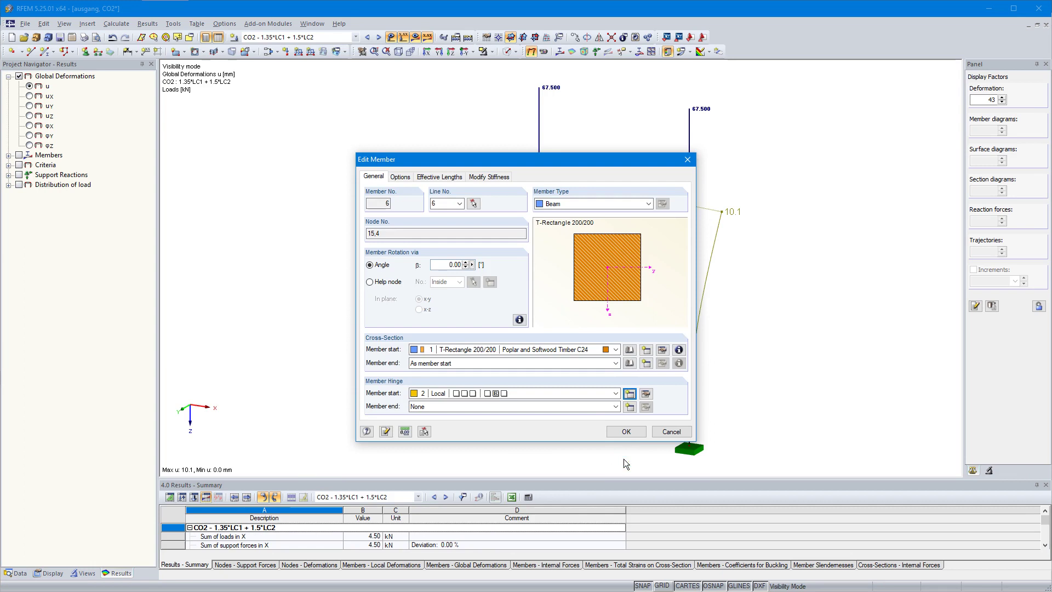
left_click(625, 432)
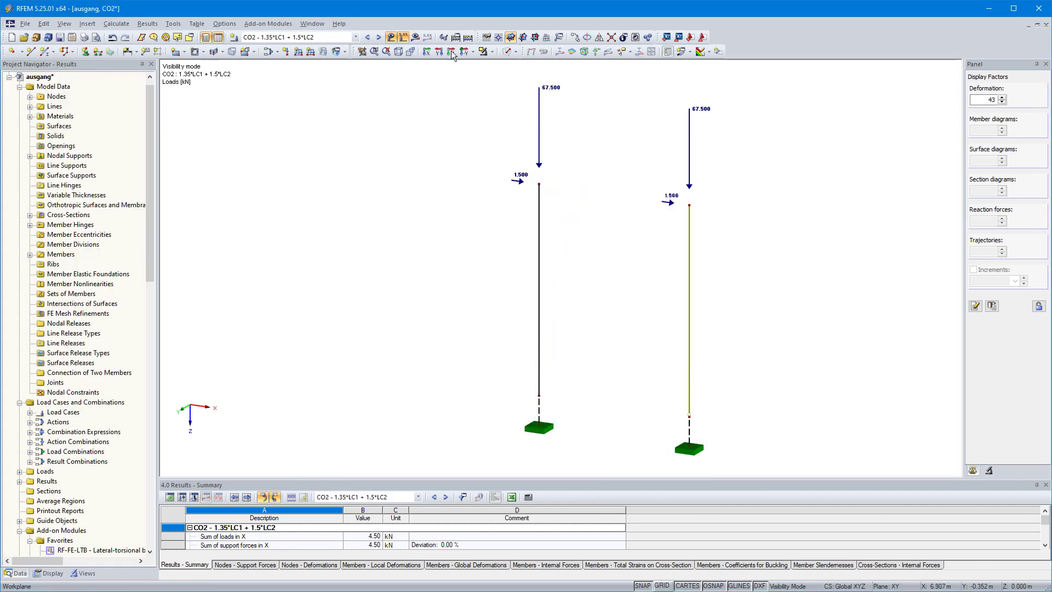
left_click(412, 40)
key("Return")
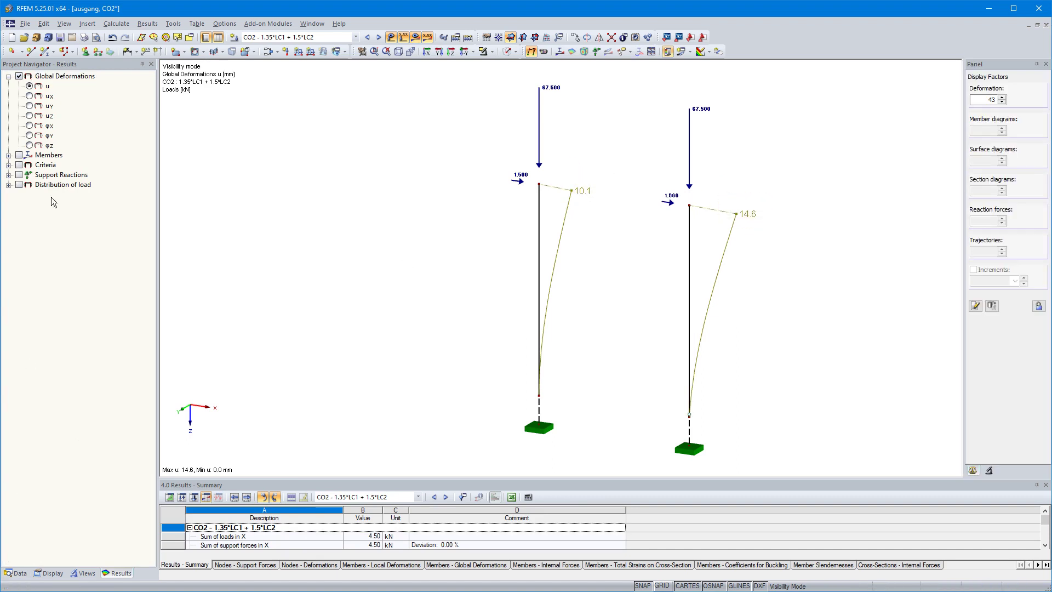
Edit load combinations CO1 and CO2 together and activate the special stiffness modification in their calculation parameters
left_click(17, 574)
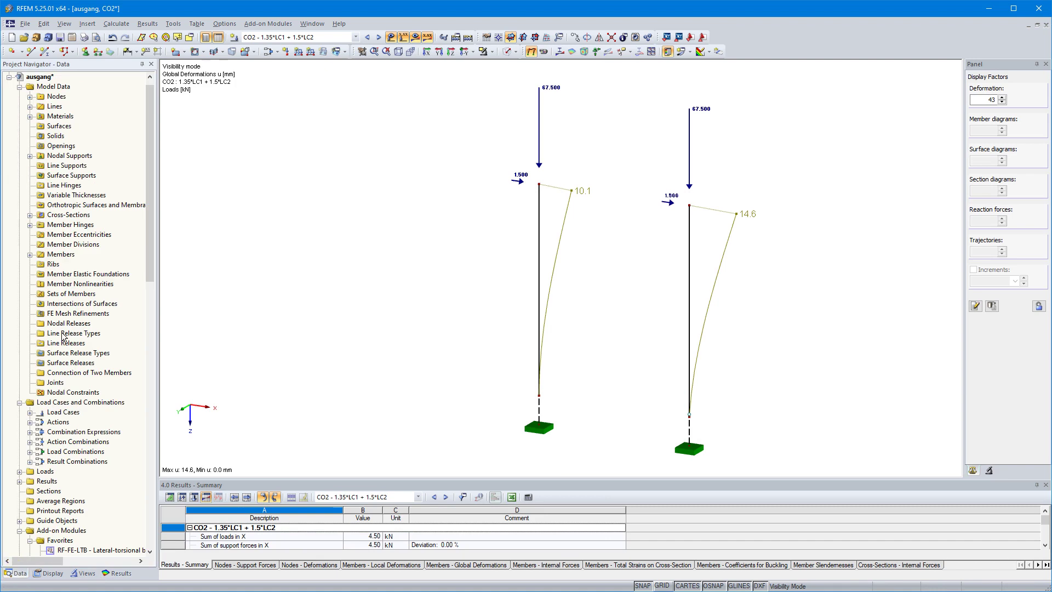
double_click(57, 452)
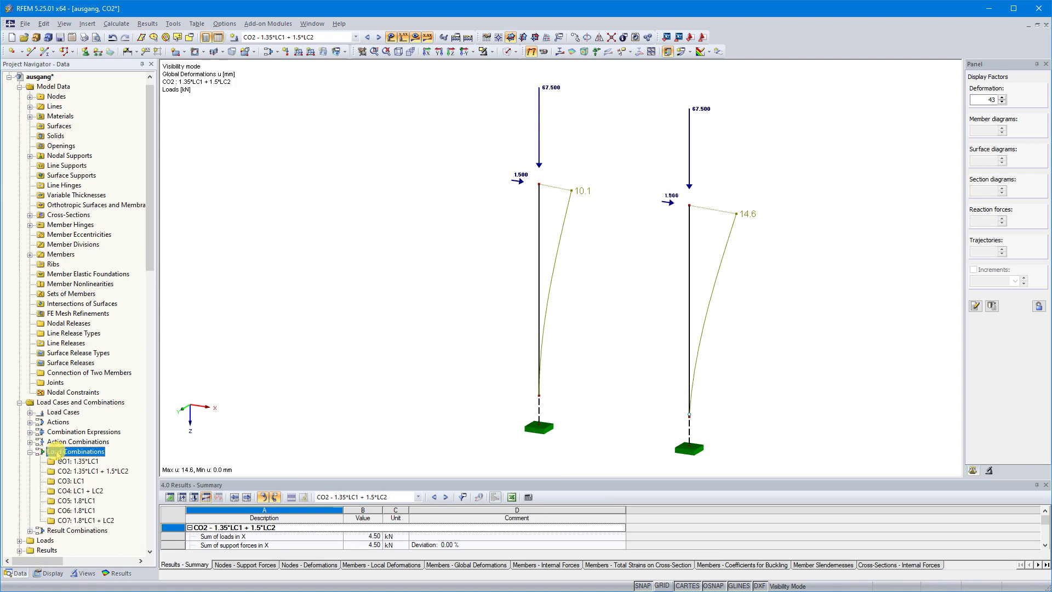
right_click(60, 452)
left_click(254, 317)
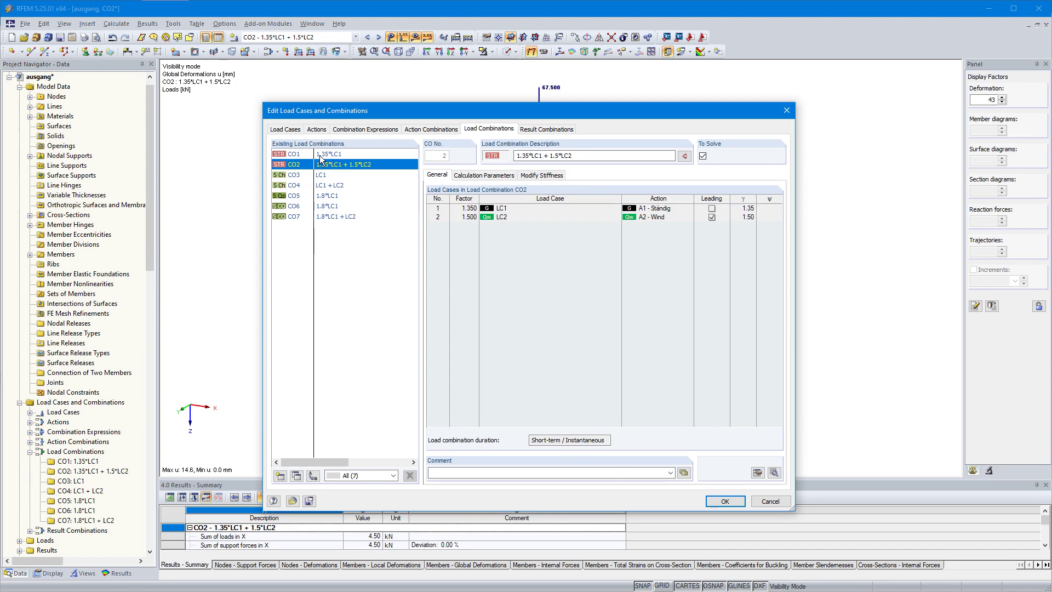
left_click(321, 155, "ctrl")
left_click(501, 177)
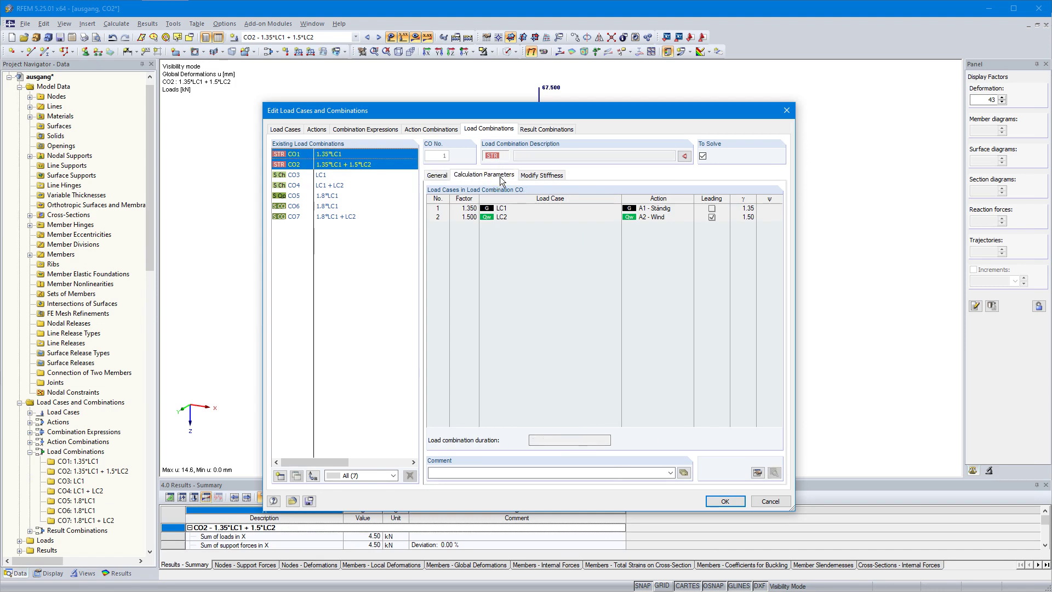
left_click(624, 302)
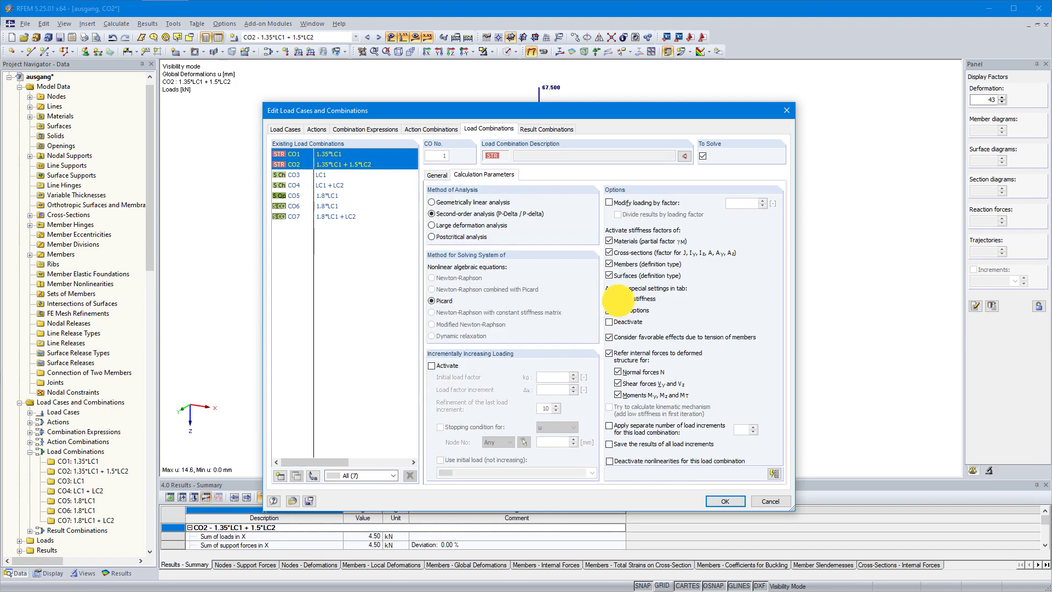
left_click(638, 301)
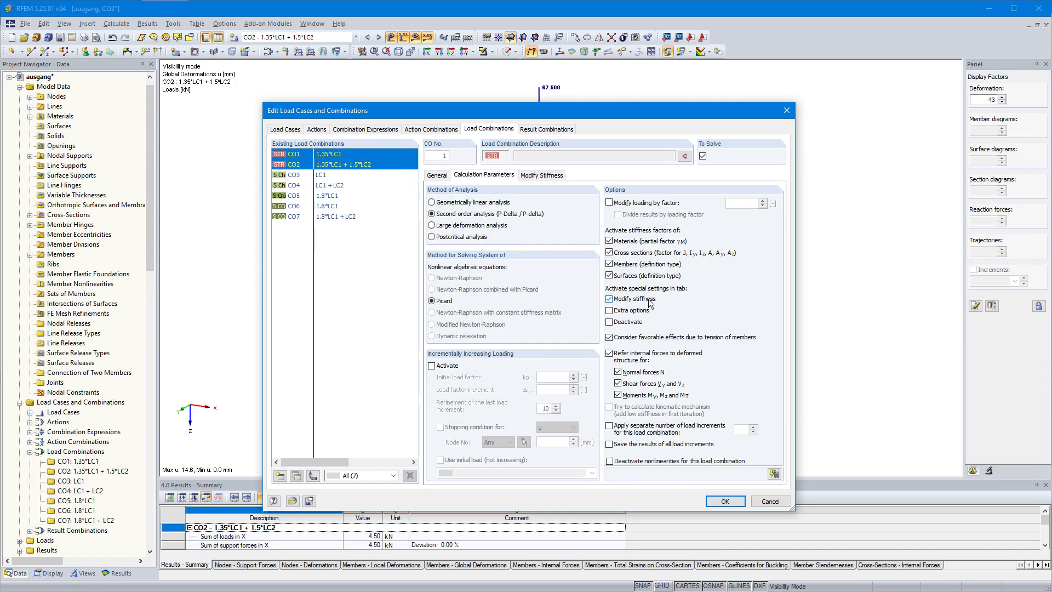
Modify the member hinge stiffness for CO1 and CO2 by multiplying all values with the factor 0.518200
left_click(541, 176)
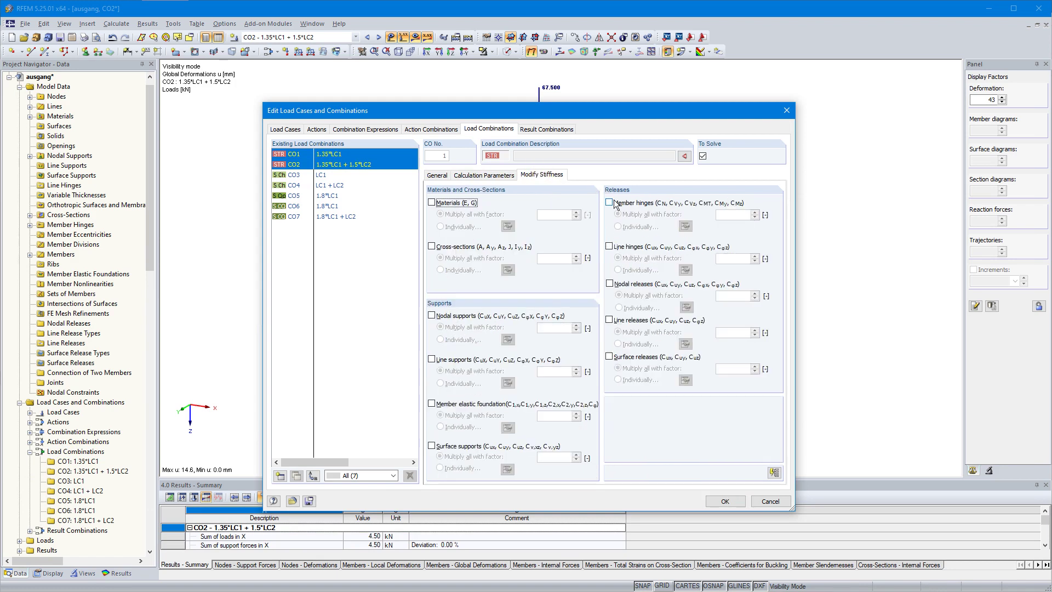
left_click(610, 203)
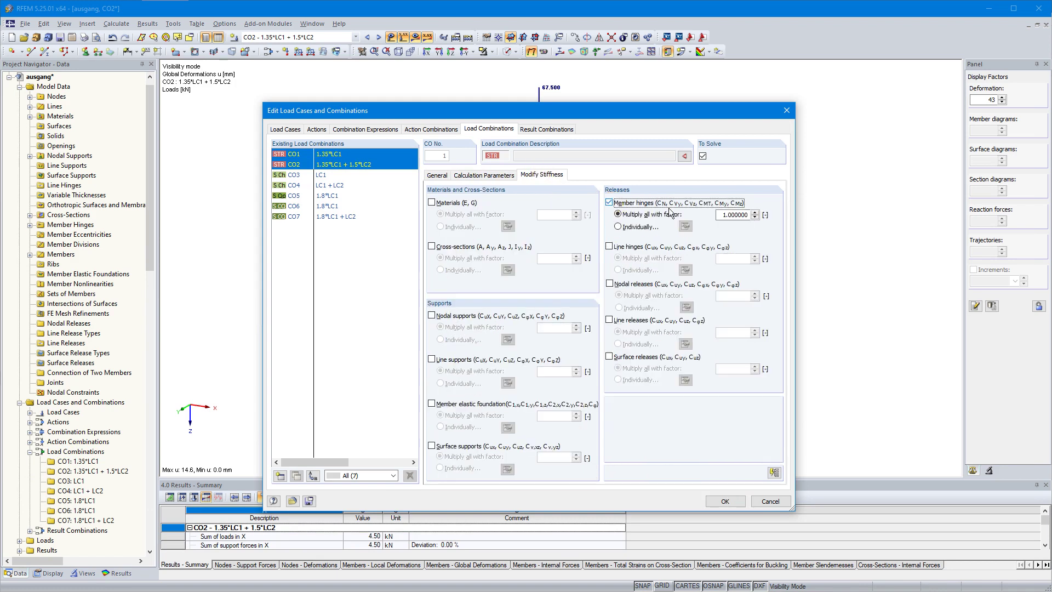
double_click(735, 214)
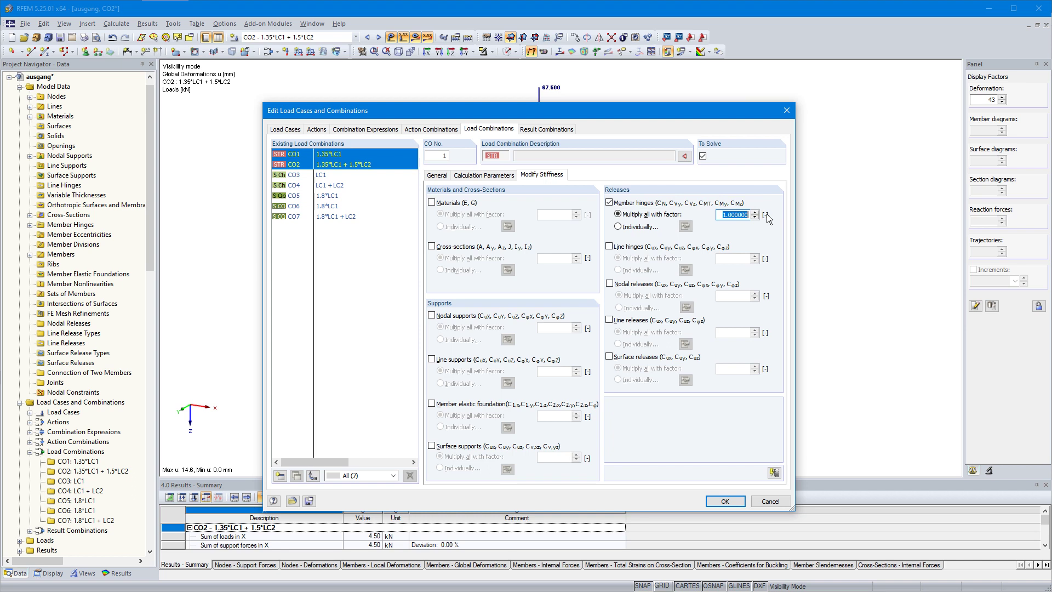
type("2")
double_click(733, 214)
type("0,5")
right_click(733, 215)
left_click(763, 245)
left_click(775, 472)
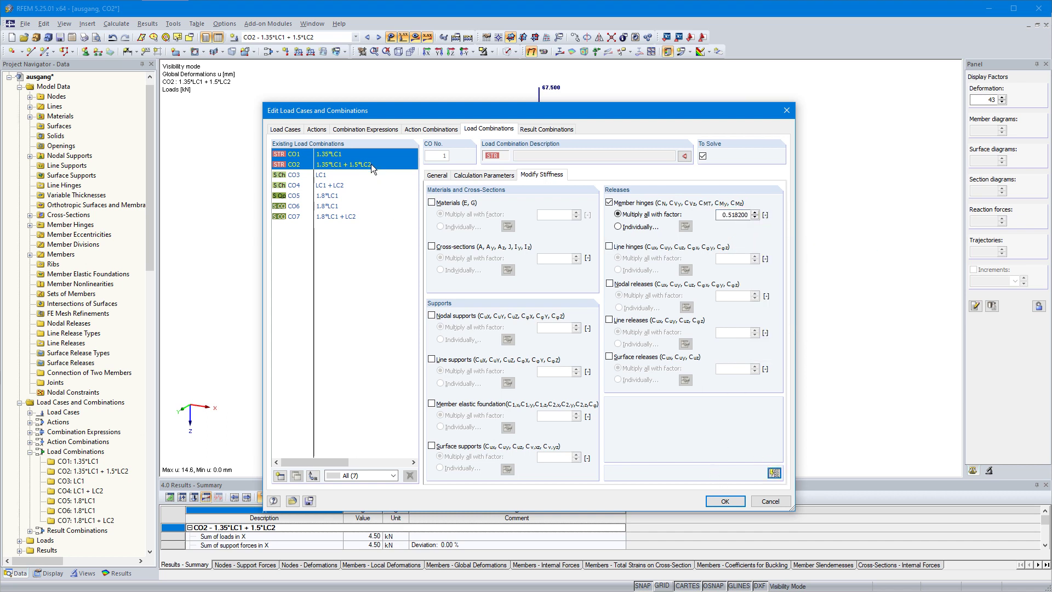
Check the stiffness modification of CO2 alone, accept the load combination settings and recalculate the CO2 results
left_click(370, 166)
left_click(539, 176)
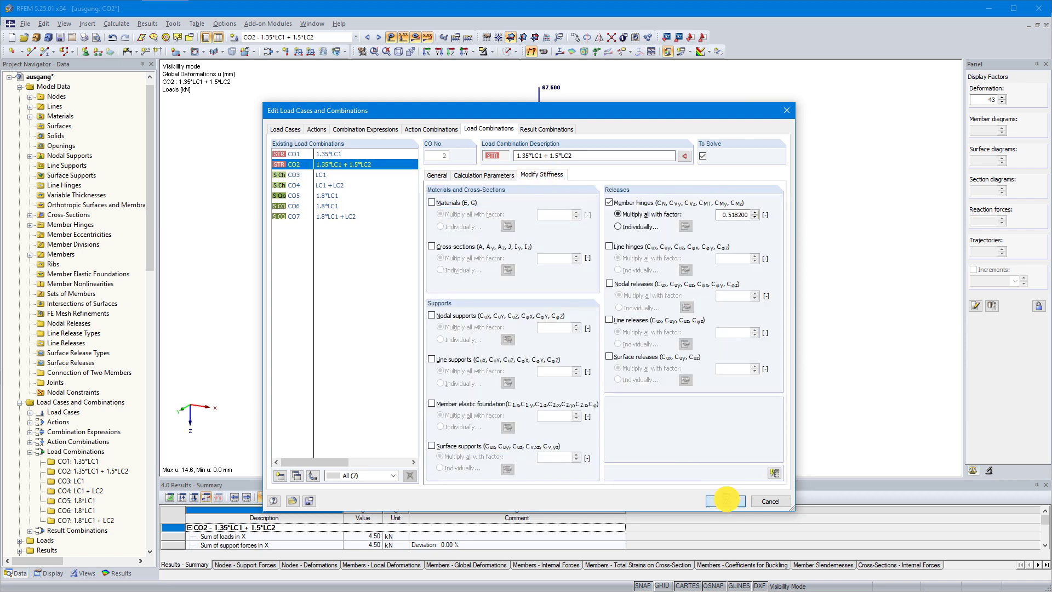
left_click(726, 500)
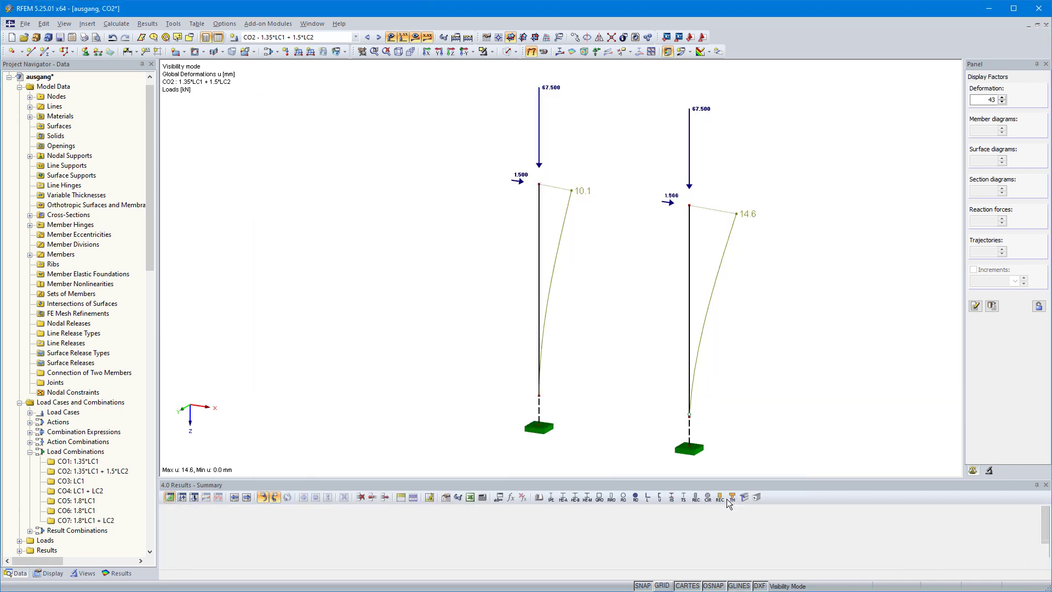
left_click(415, 37)
key("Return")
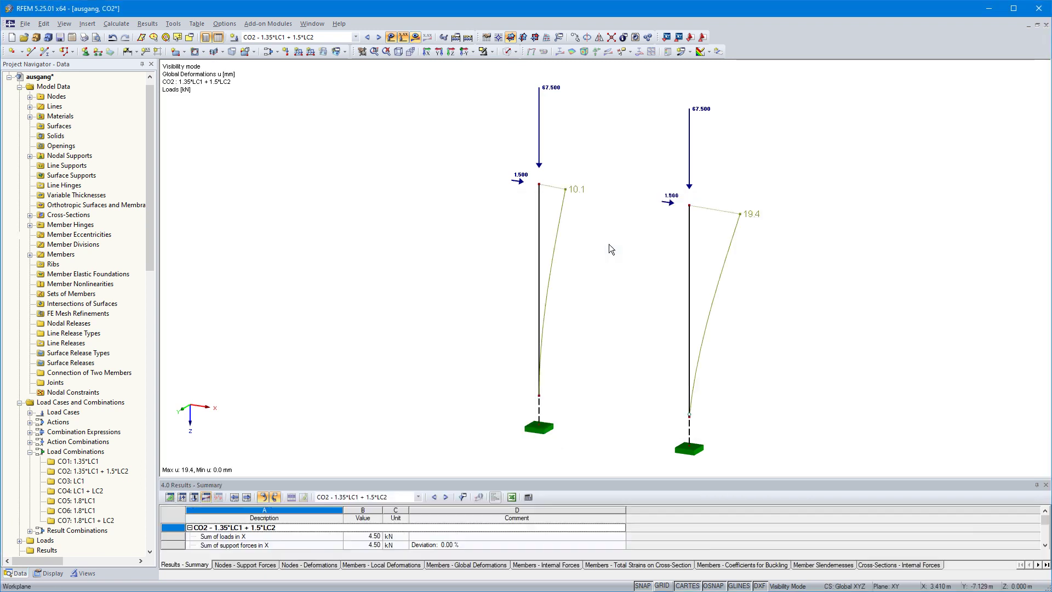
Switch to load combination CO4, calculate its results and compare the top deformations of the two columns
left_click(301, 37)
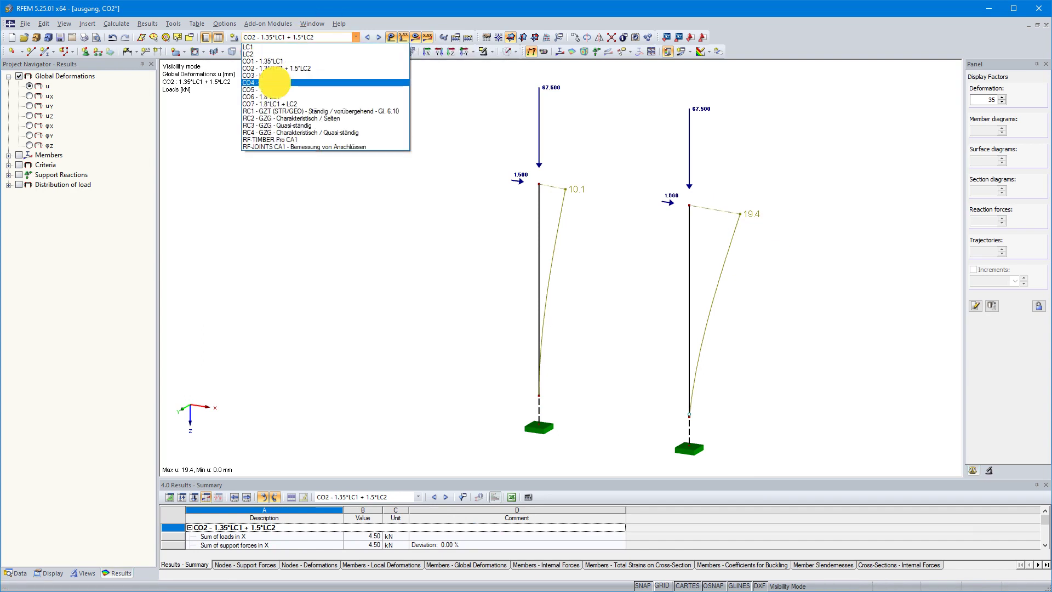
left_click(275, 82)
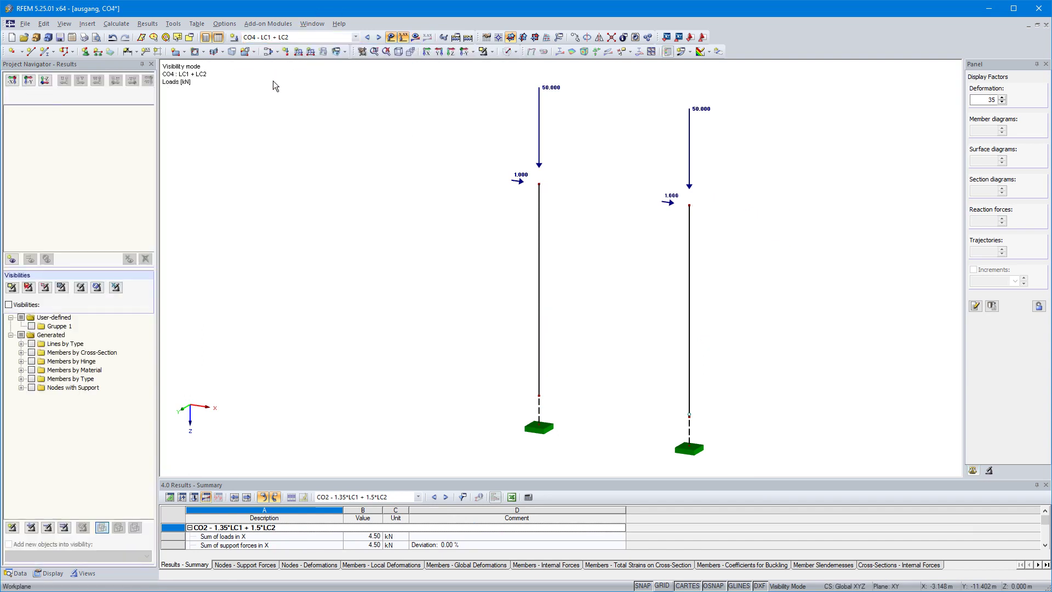
left_click(416, 36)
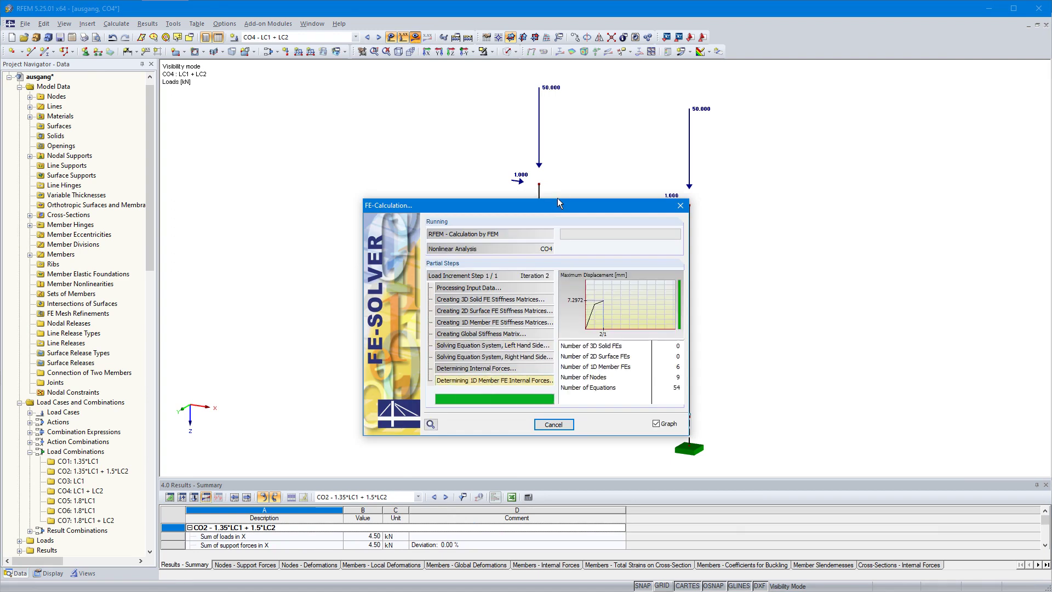
left_click_drag(557, 173, 602, 206)
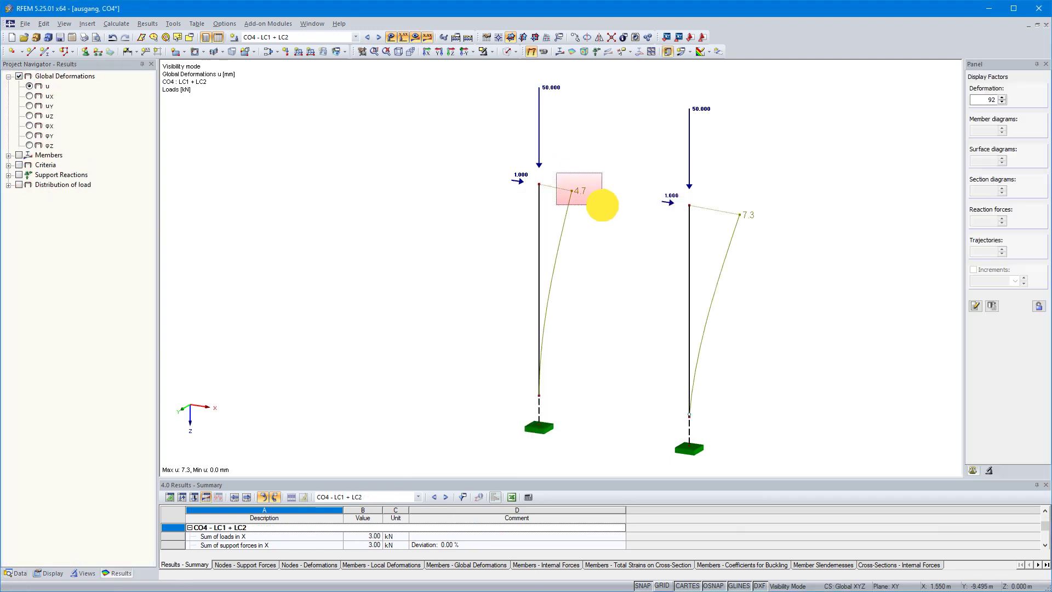
left_click_drag(726, 196, 794, 237)
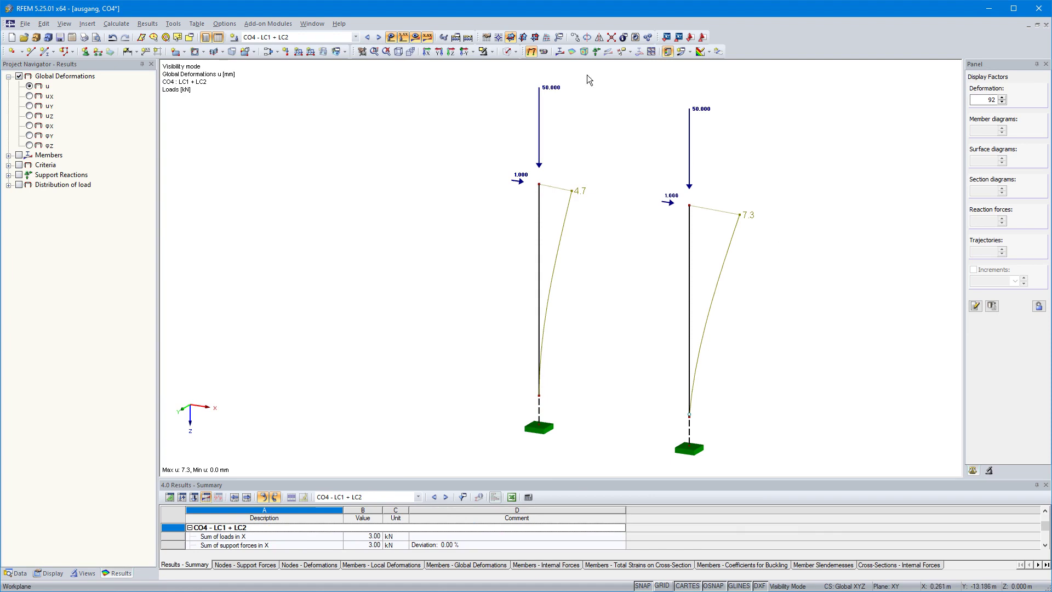
Cancel the visibility mode to show all columns, including the one without a modelled hinge
left_click(508, 51)
left_click(505, 145)
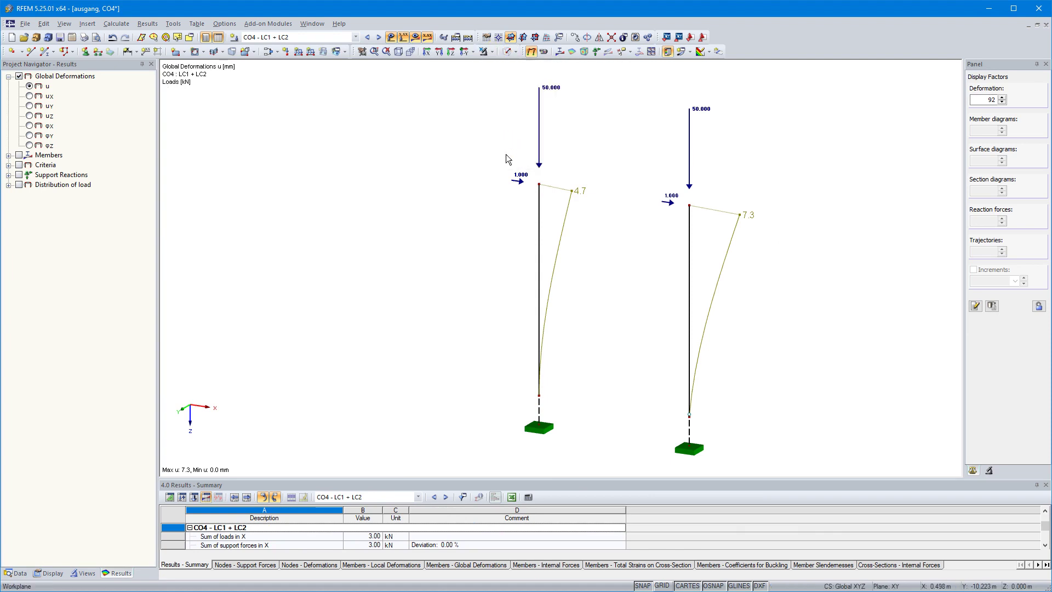
left_click(751, 265)
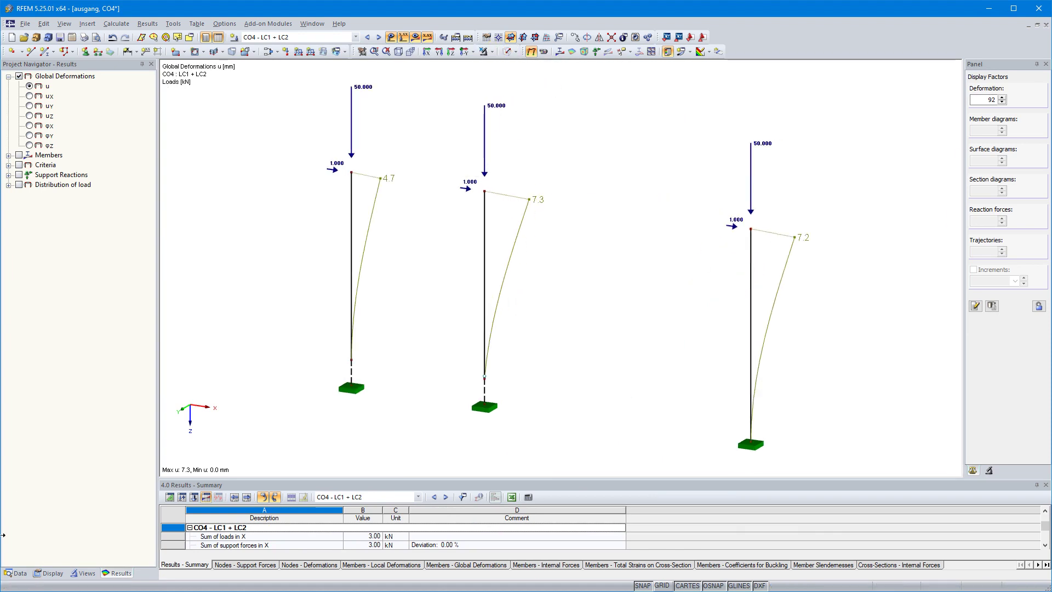
Open the RF-JOINTS add-on module and review the joint's nodes and members as well as its bolt and steel plate geometry
left_click(15, 573)
scroll(69, 445, "down", 6)
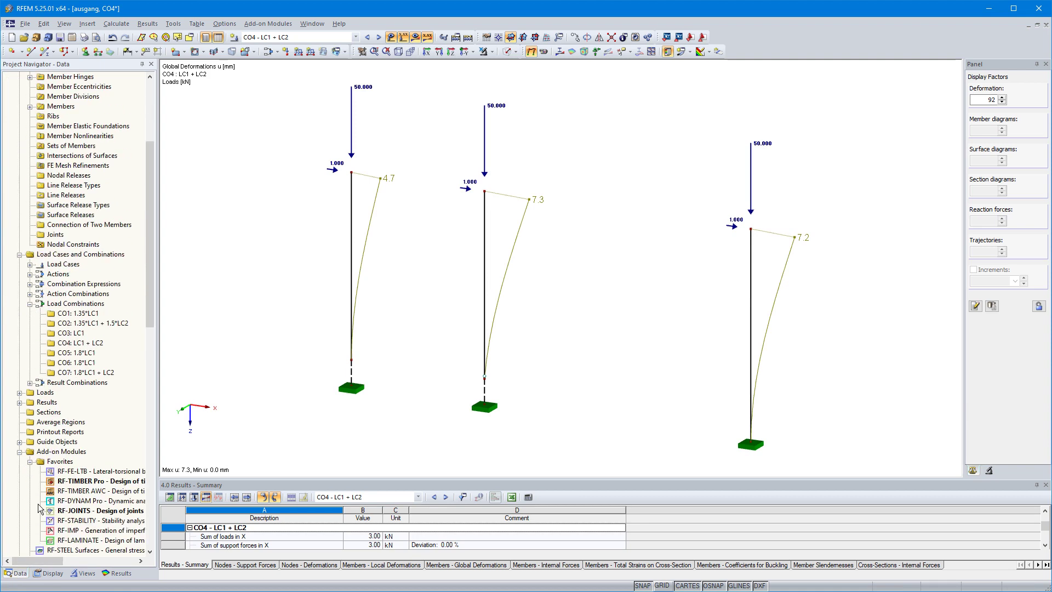
double_click(65, 452)
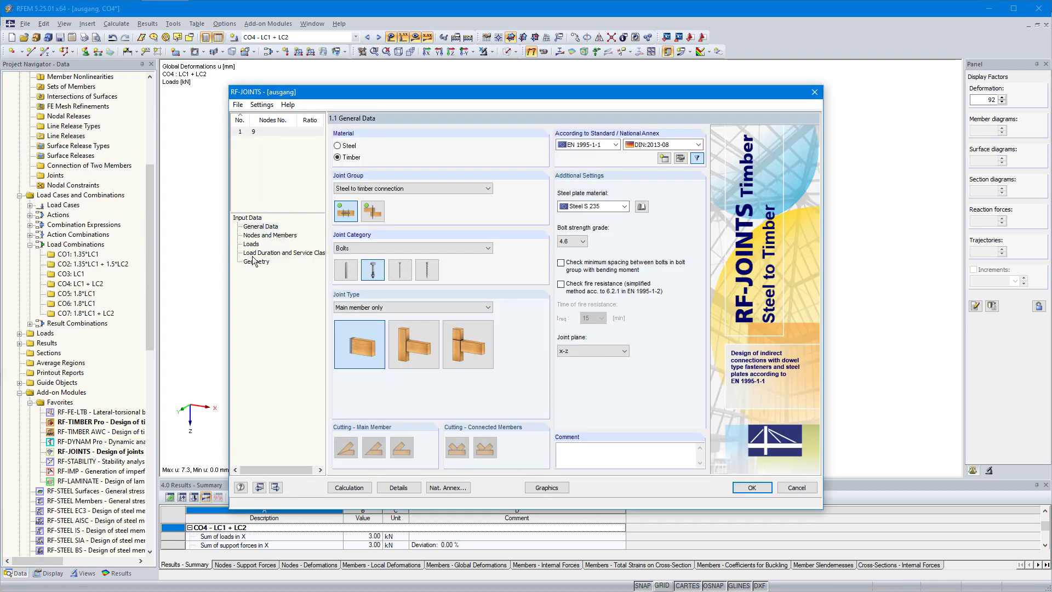
left_click(249, 236)
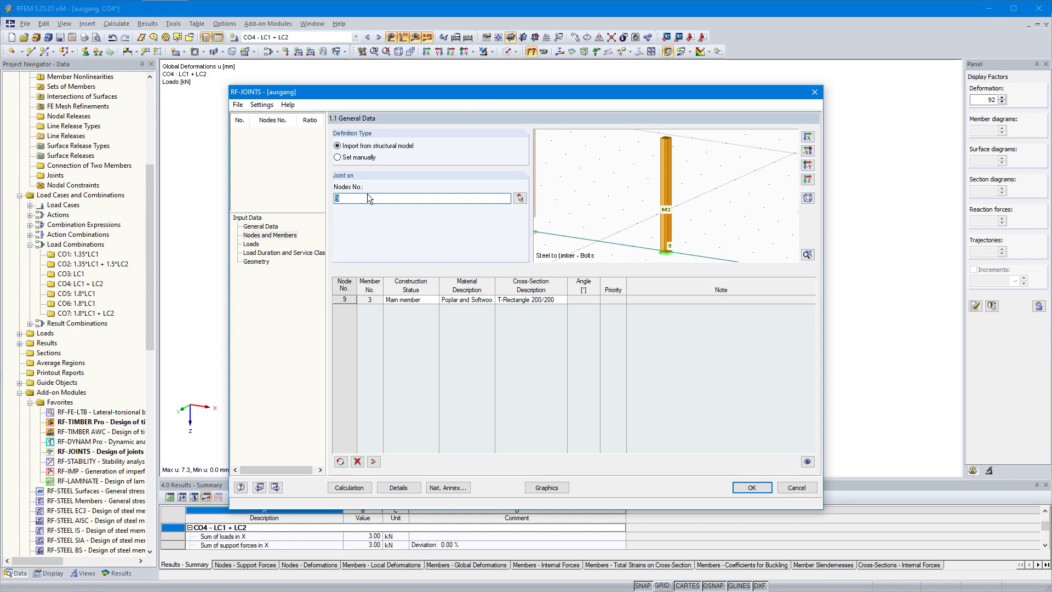
left_click_drag(462, 91, 333, 76)
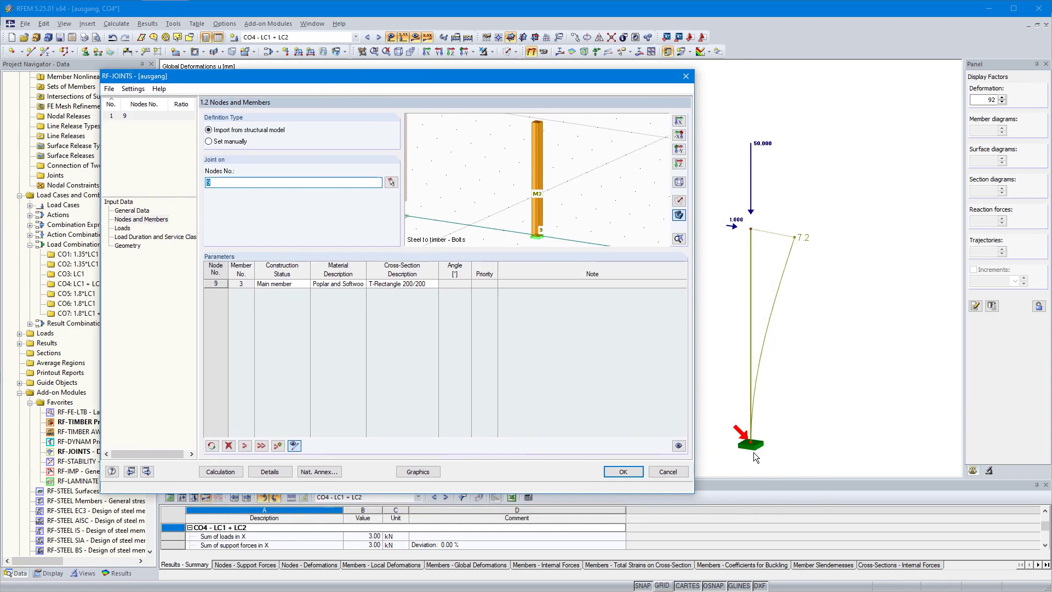
left_click(126, 245)
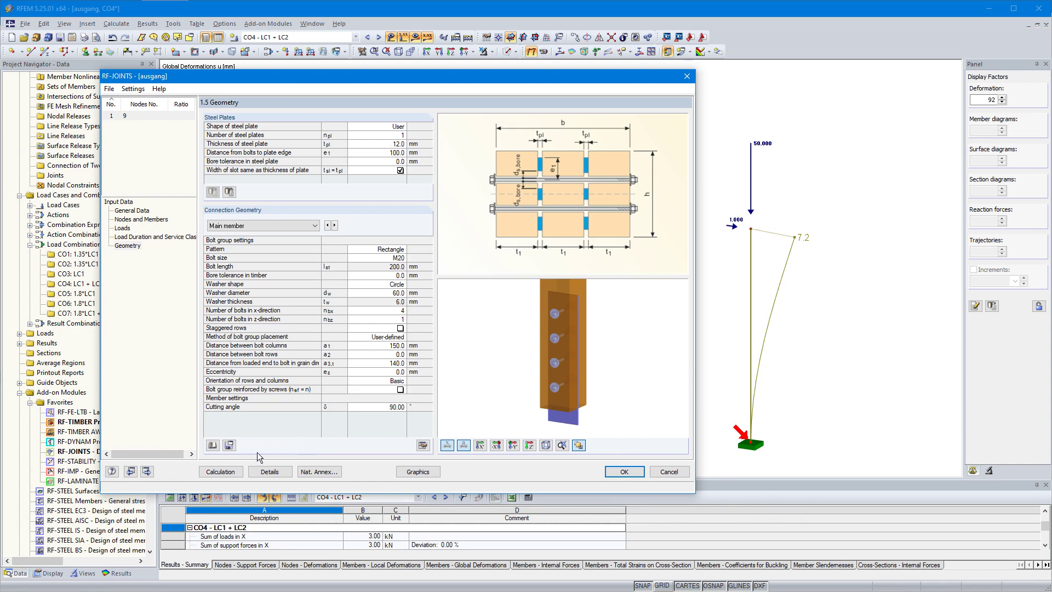
Calculate the joint at node 9 and look up the rotation moduli for SLS and ULS in the resulting geometry
left_click(220, 472)
left_click(368, 315)
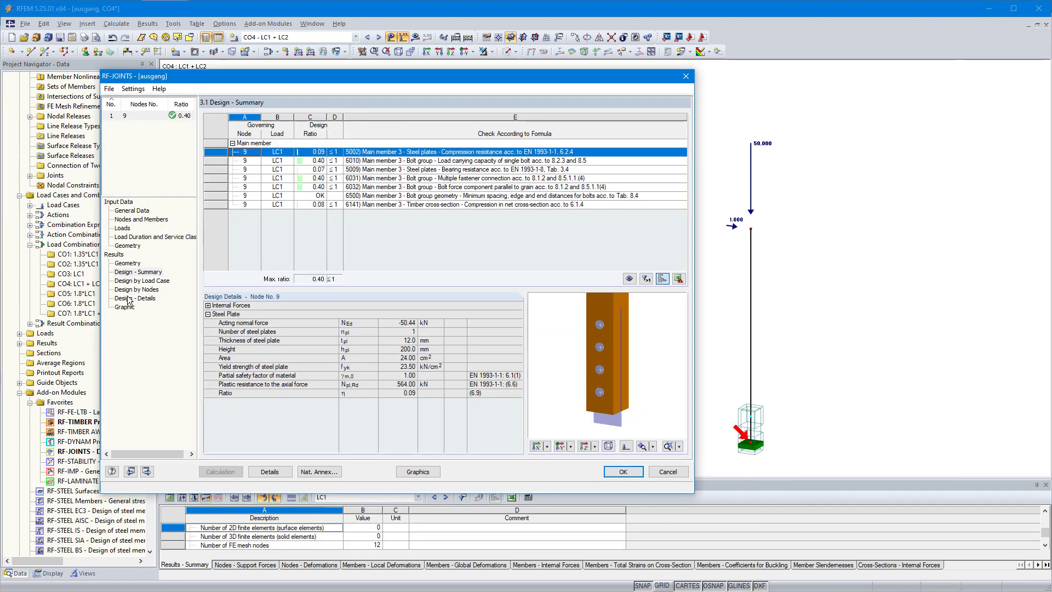
left_click(126, 246)
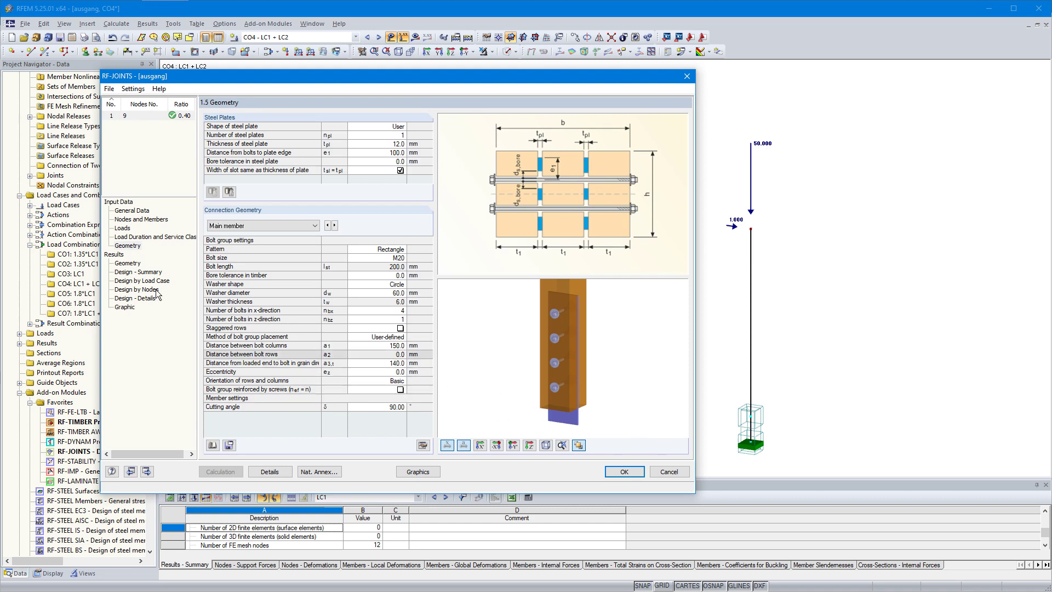
left_click(128, 263)
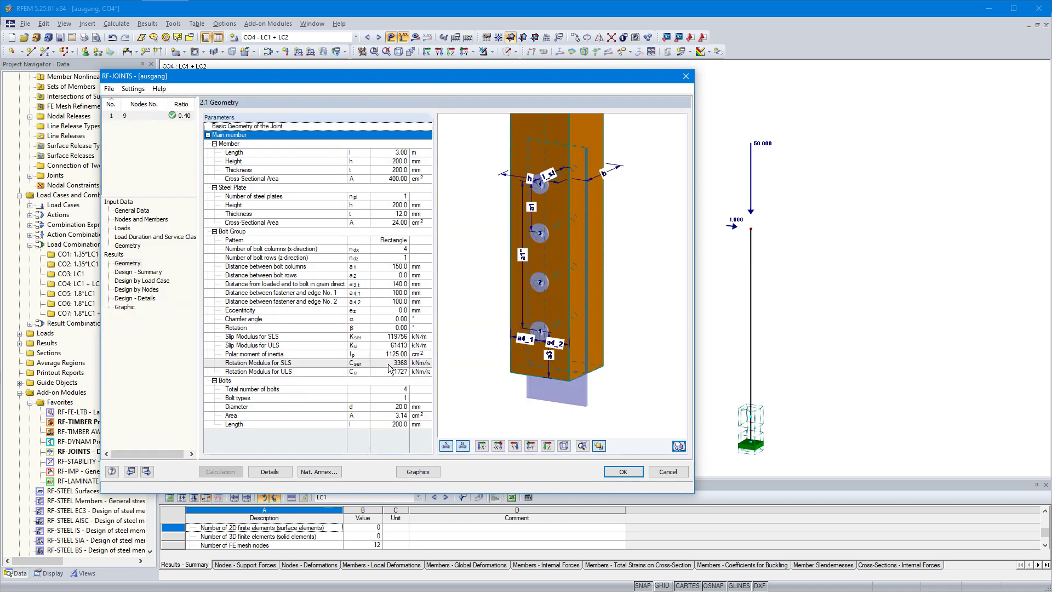
left_click_drag(357, 366, 403, 373)
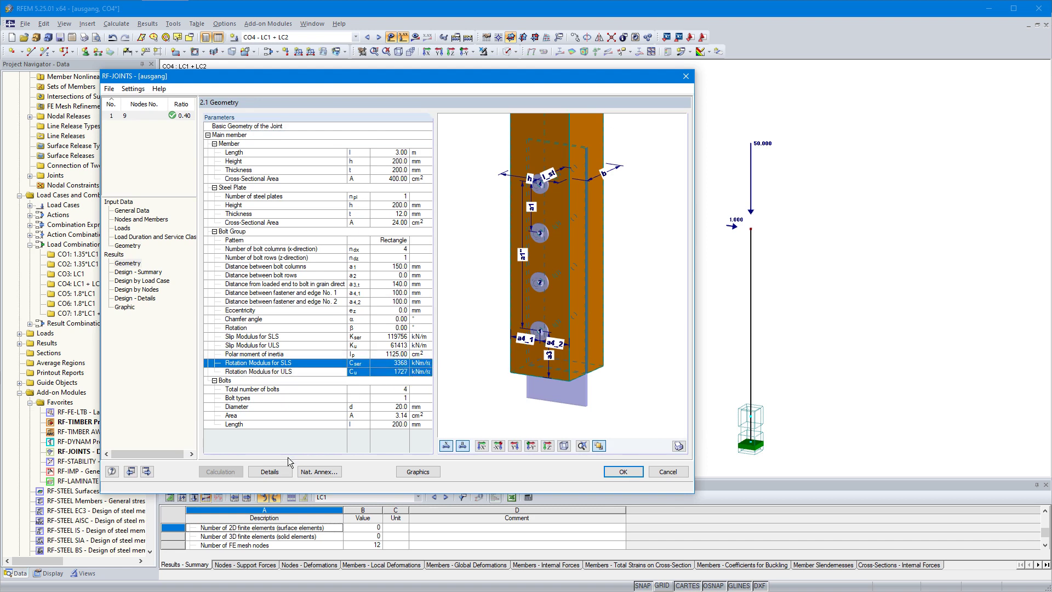
Review the options for generating the connection model in the module details without changing them, and close RF-JOINTS keeping its results
left_click(269, 472)
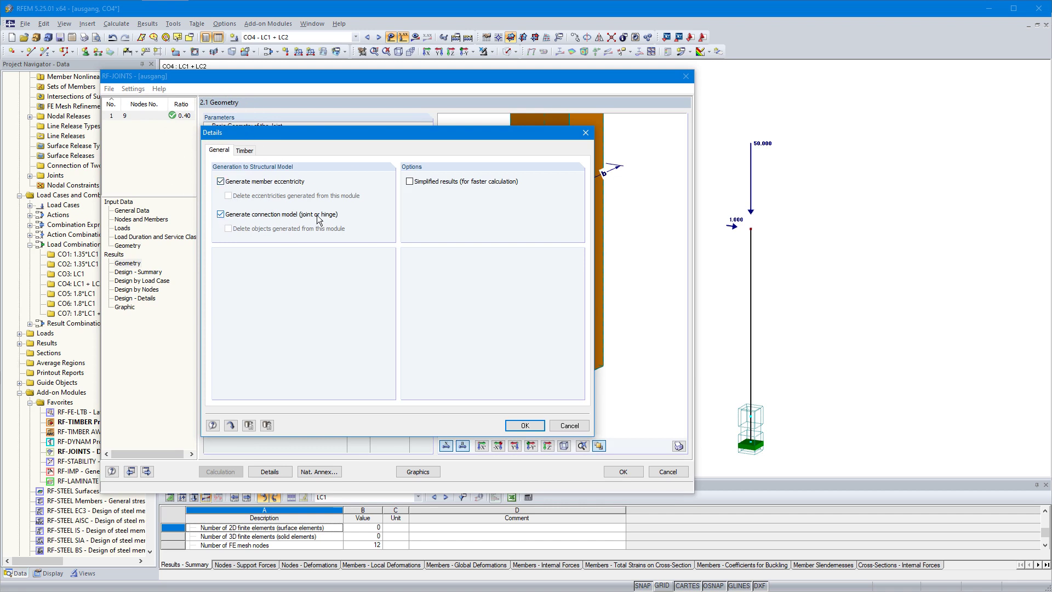
left_click(569, 425)
left_click(623, 472)
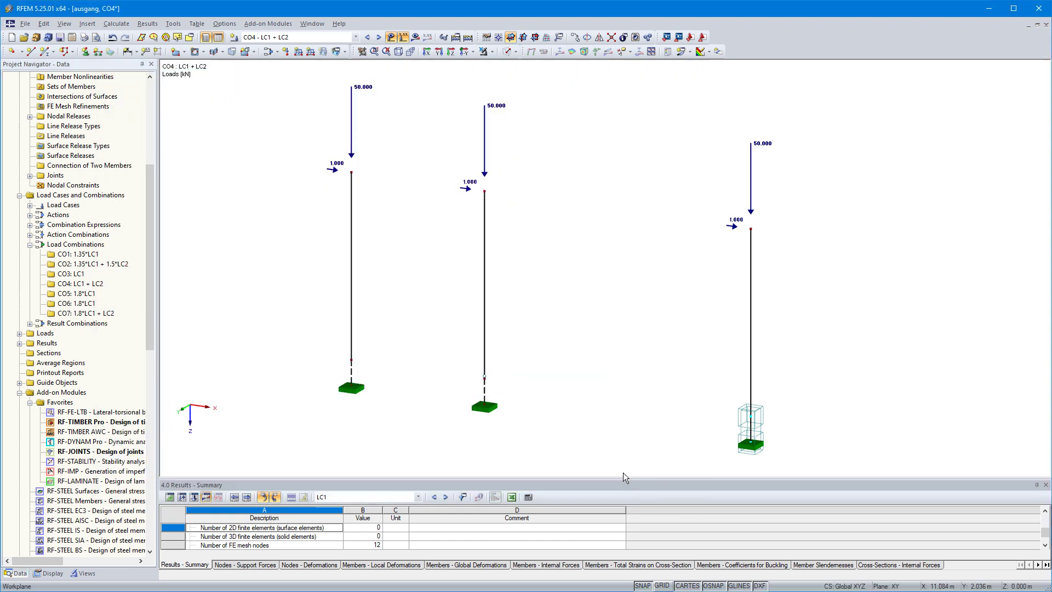
Inspect the spring constants of the RF-JOINTS member hinge used by the nodal release at node 5, leaving them unchanged
scroll(775, 439, "up", 4)
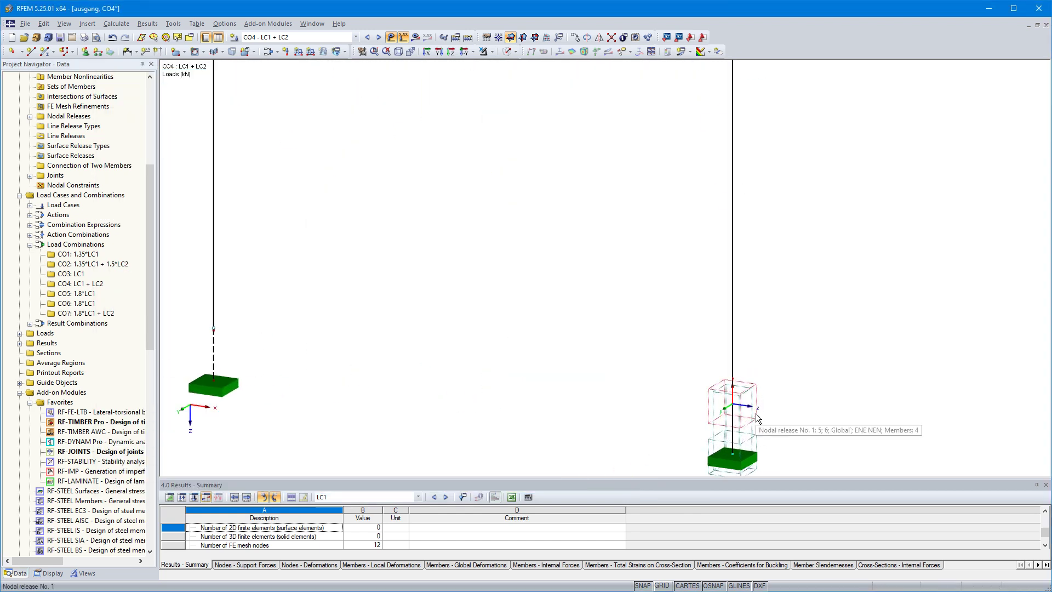
double_click(756, 416)
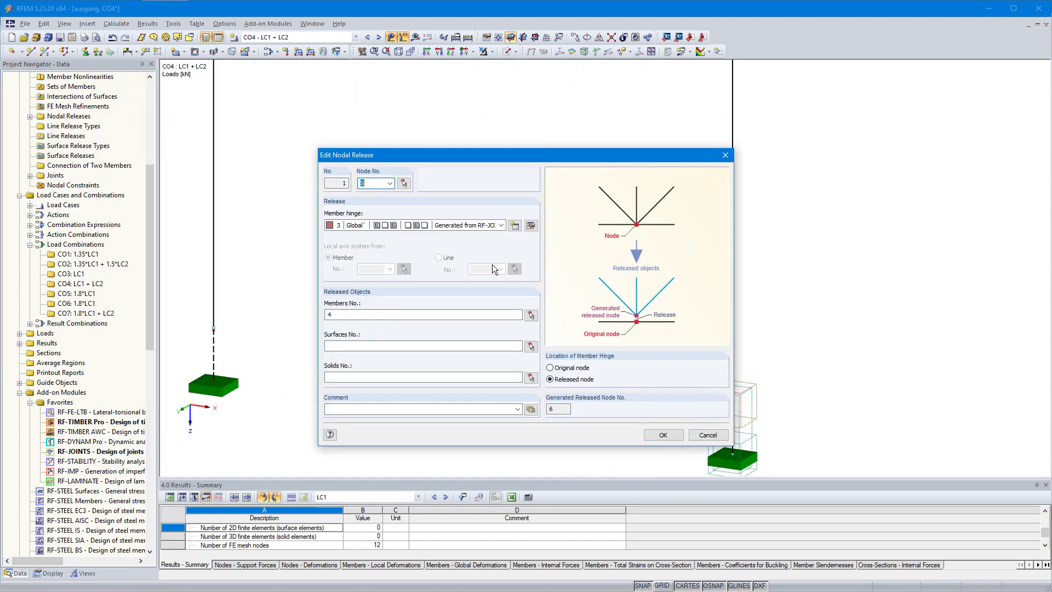
left_click(530, 226)
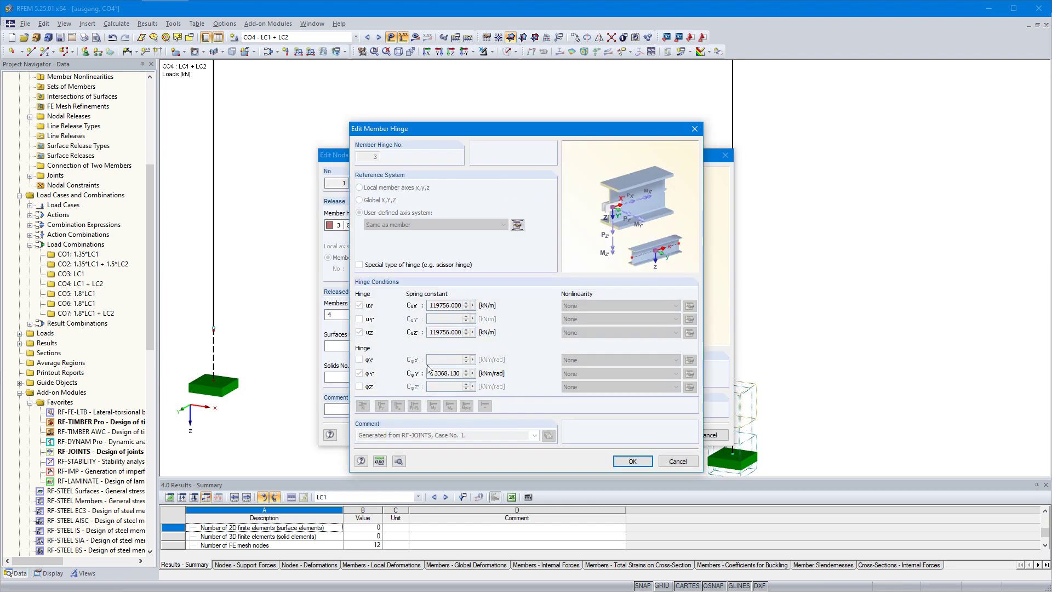
double_click(463, 373)
left_click(672, 461)
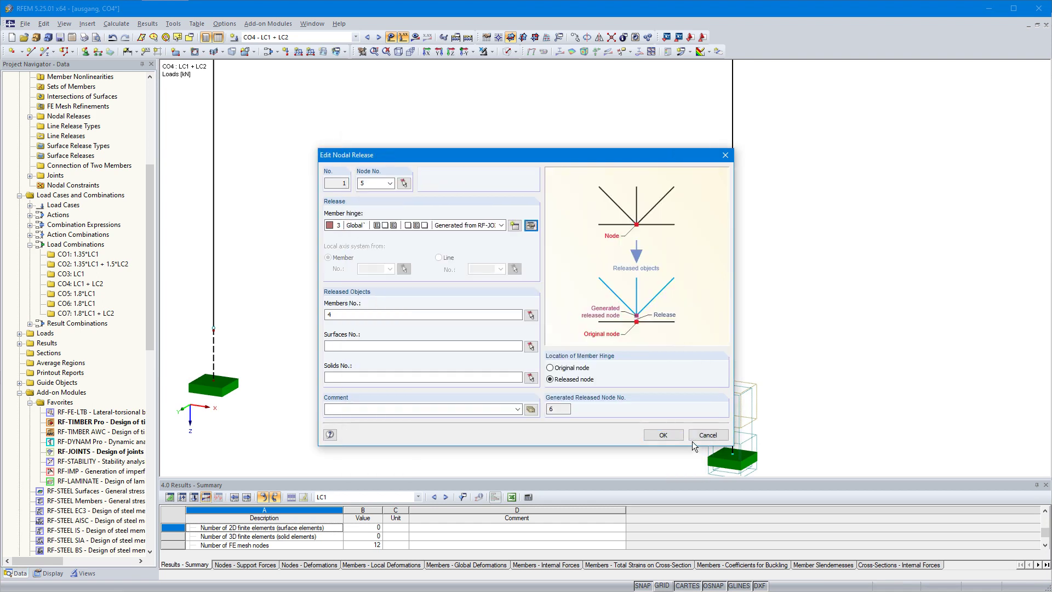
left_click(693, 437)
In load combination CO1, enable stiffness modification for nodal releases with the same factor as the member hinges, 0.518200
double_click(65, 244)
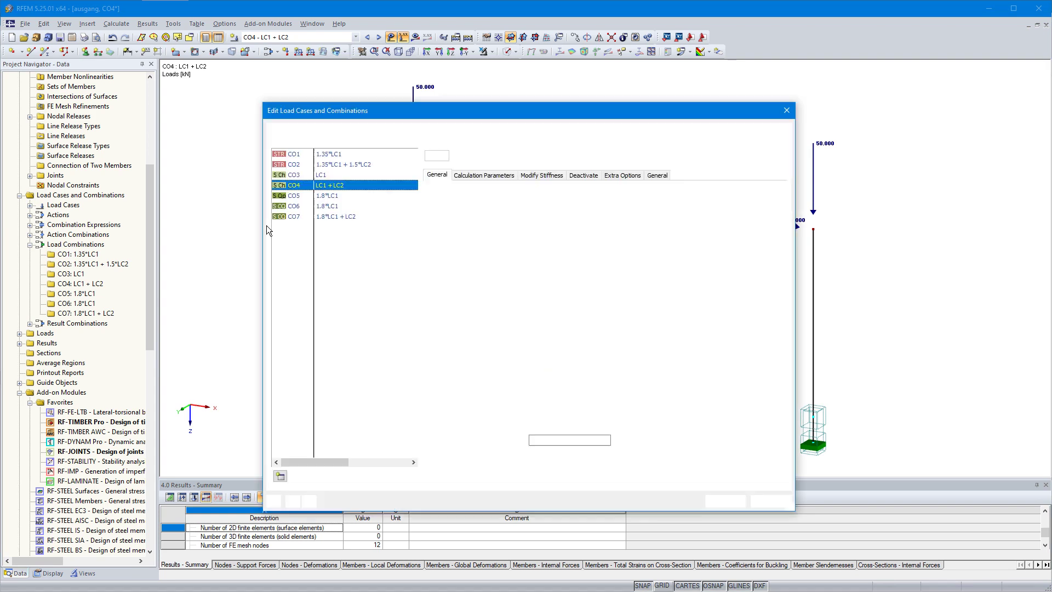
left_click(324, 156)
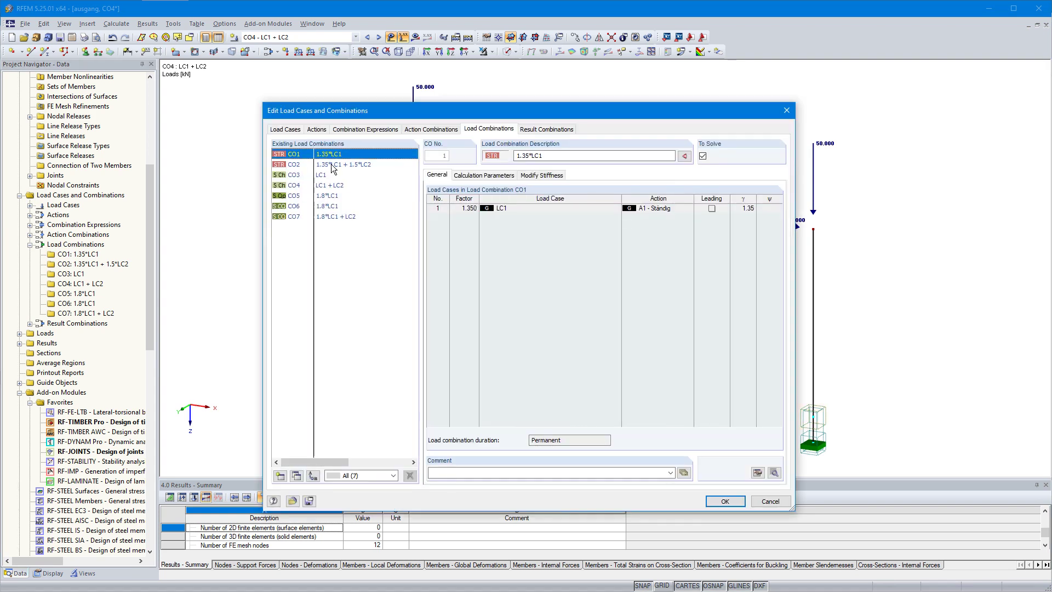
left_click(531, 175)
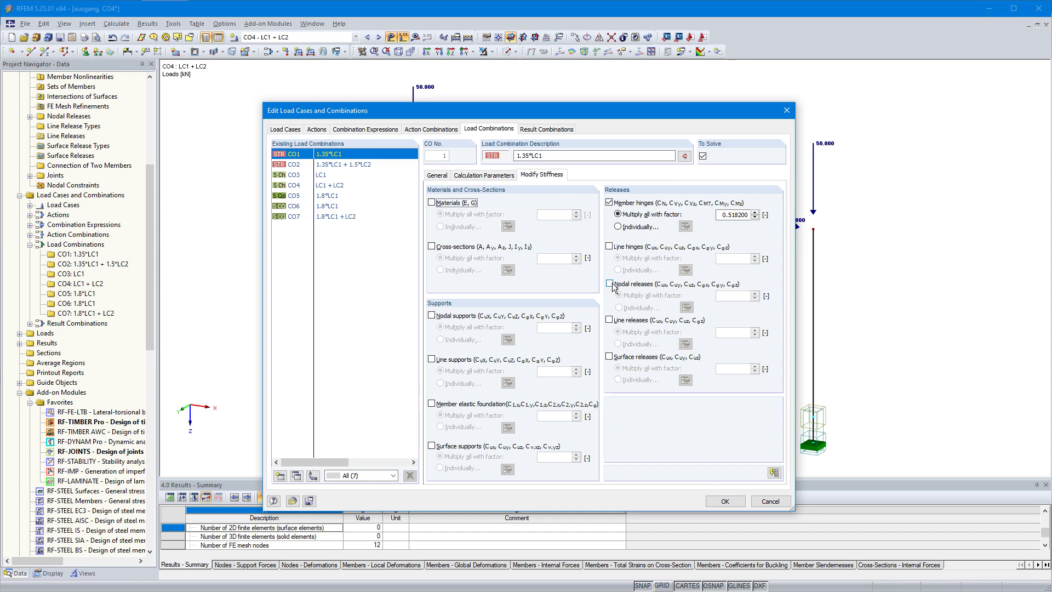
left_click(610, 283)
double_click(731, 215)
key("ctrl+c")
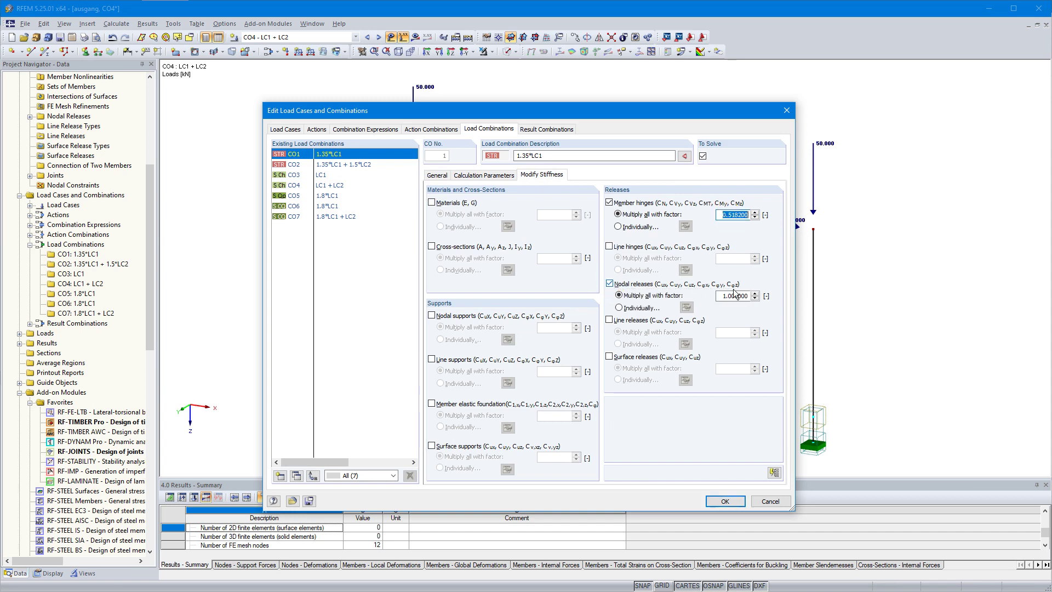
double_click(733, 296)
key("ctrl+v")
left_click(774, 473)
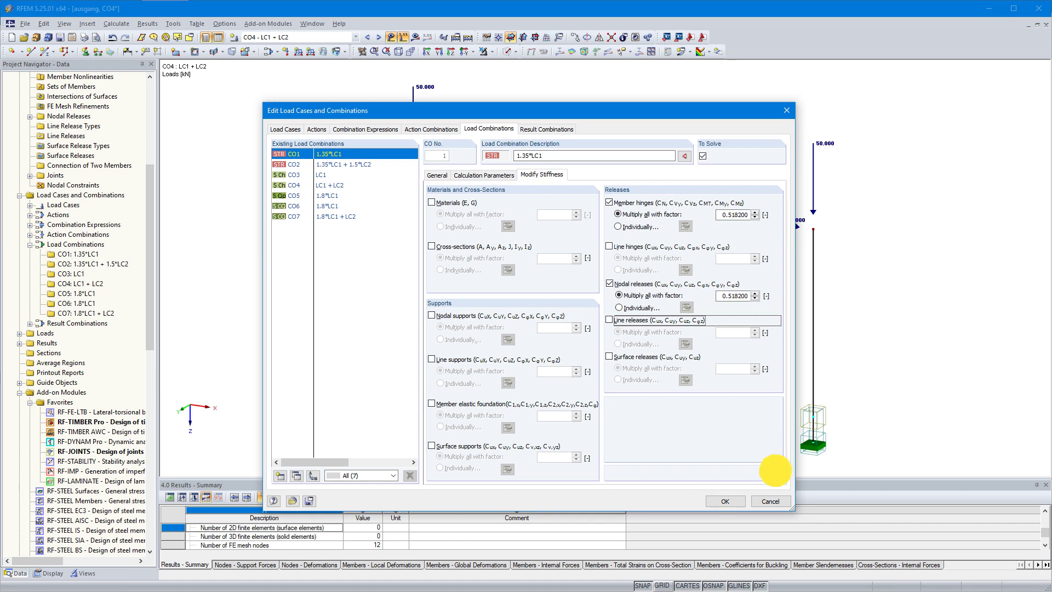
Apply the 0.518200 stiffness factor to the nodal releases in load combination CO2 and accept the load combination changes
left_click(335, 164)
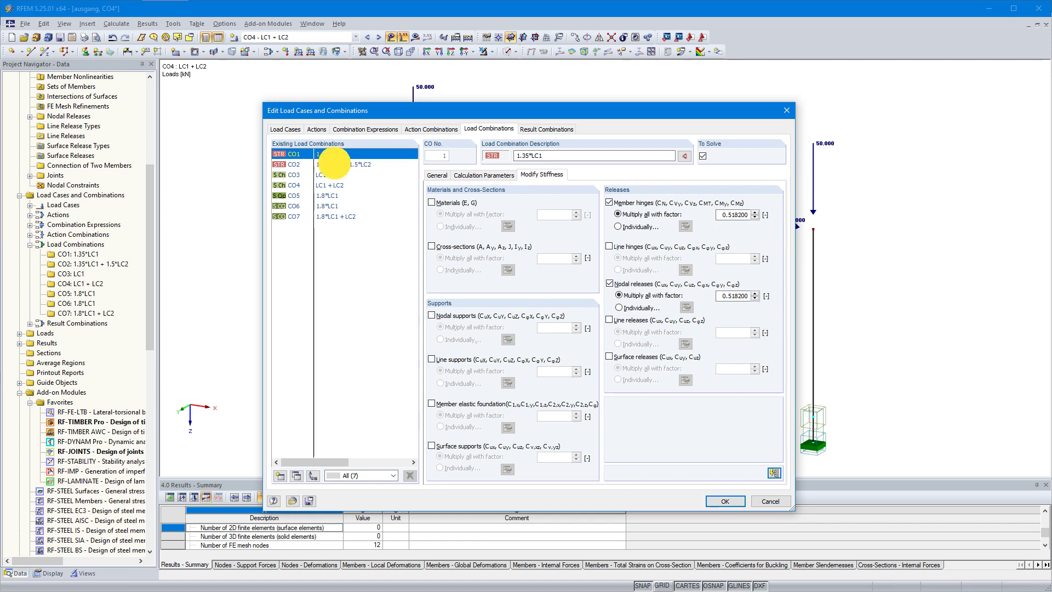
left_click(542, 176)
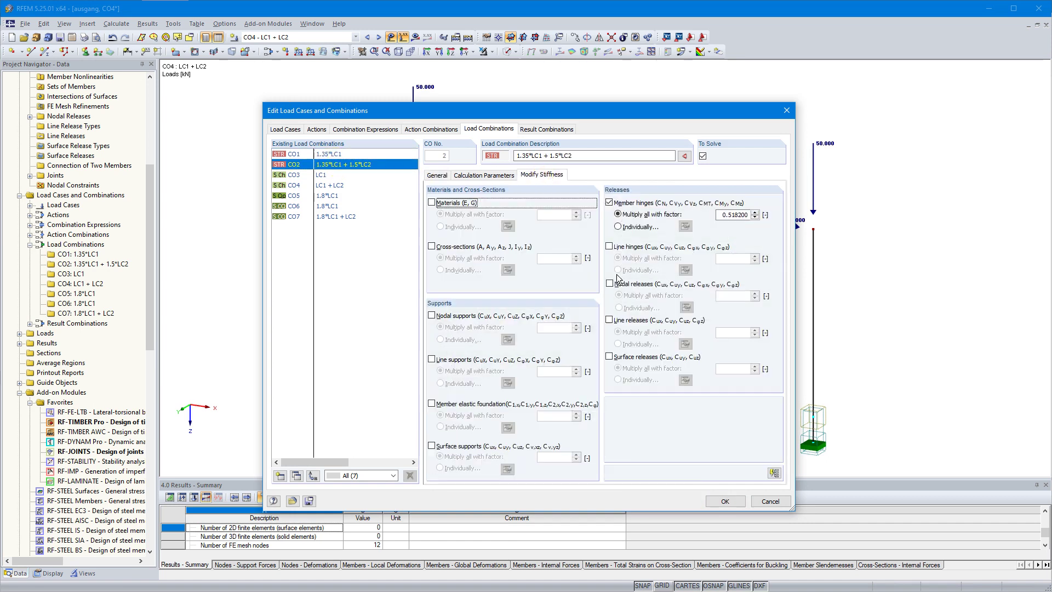
left_click(610, 283)
double_click(733, 296)
key("ctrl+v")
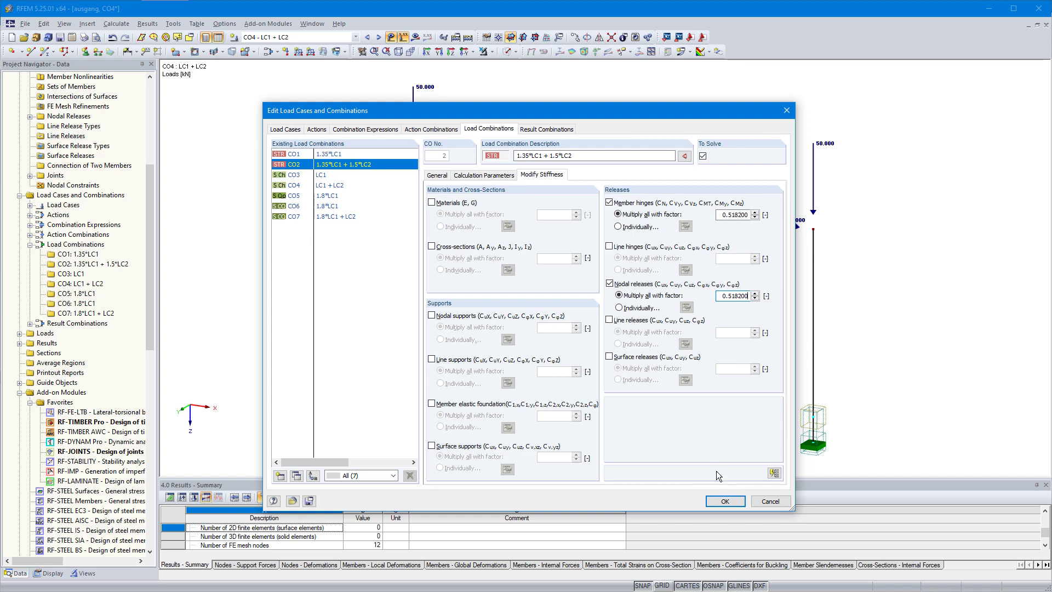
left_click(723, 501)
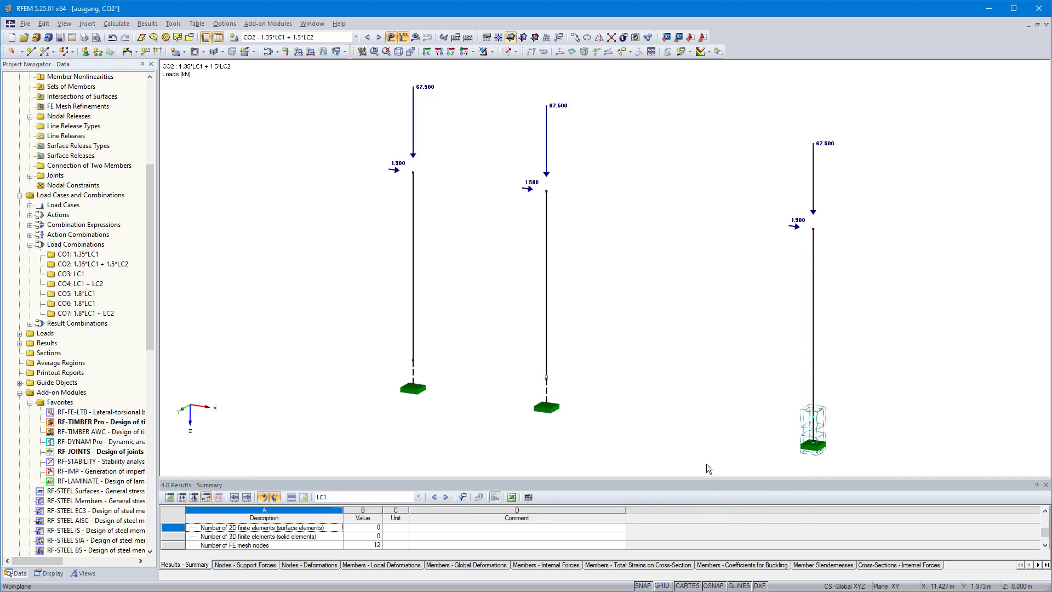
Calculate and display the global deformations for CO2 and CO4, comparing the column displacements
left_click(414, 42)
key("Return")
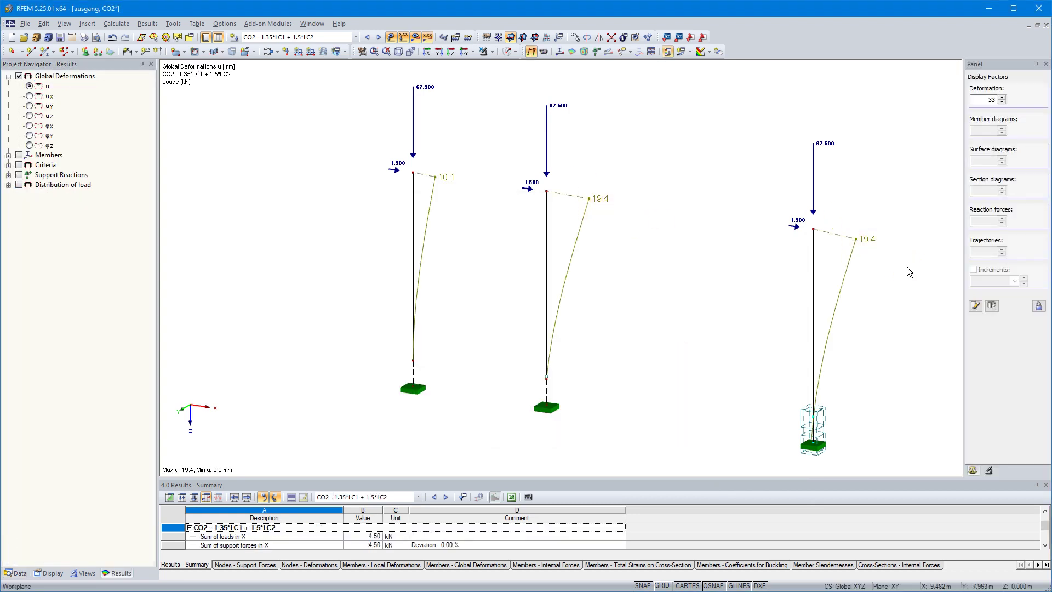
left_click(318, 37)
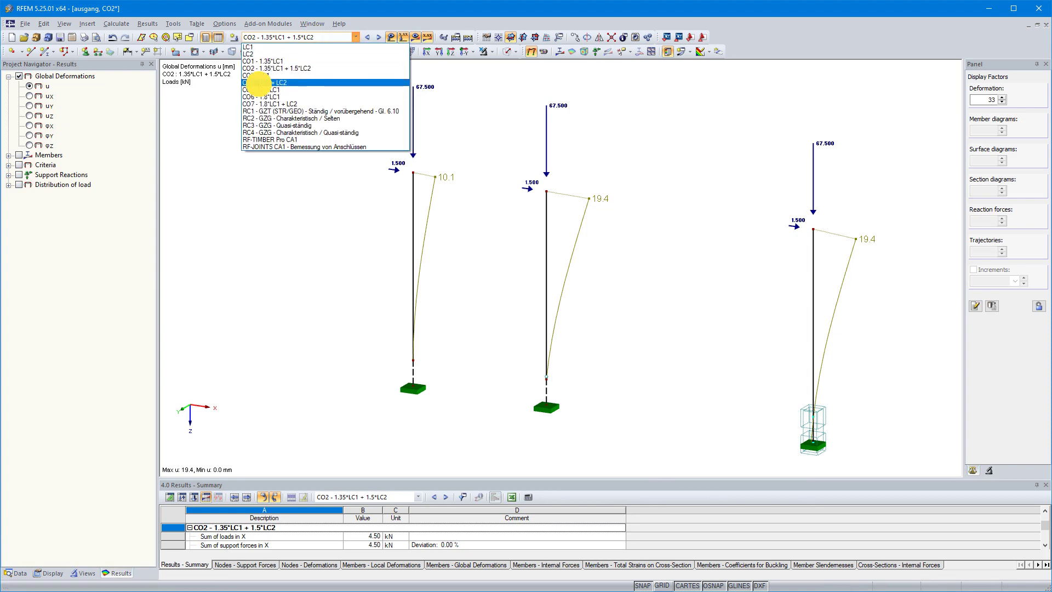
left_click(262, 82)
left_click(415, 37)
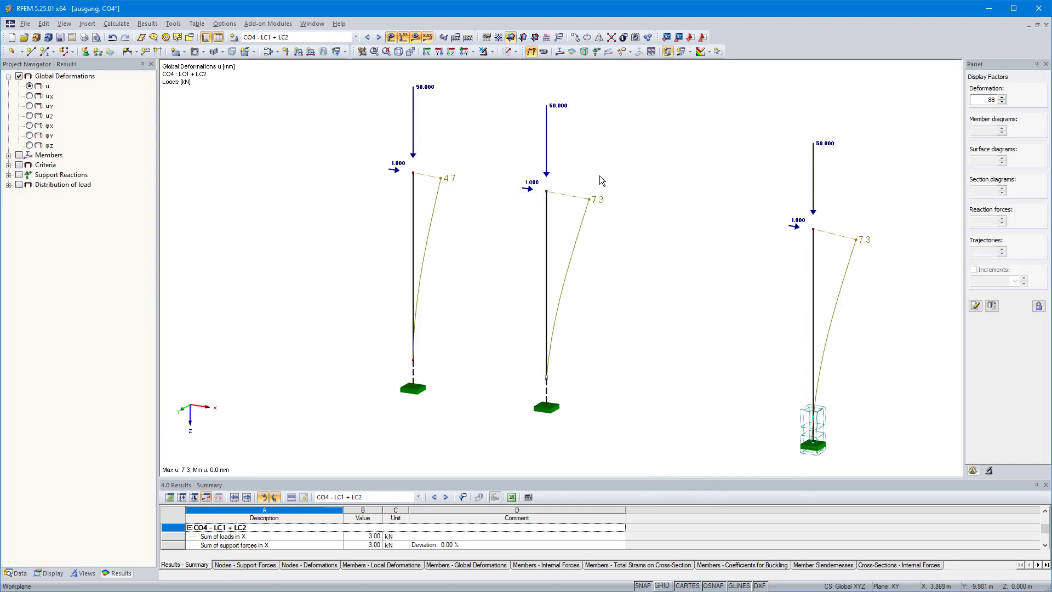
left_click(627, 215)
left_click(876, 256)
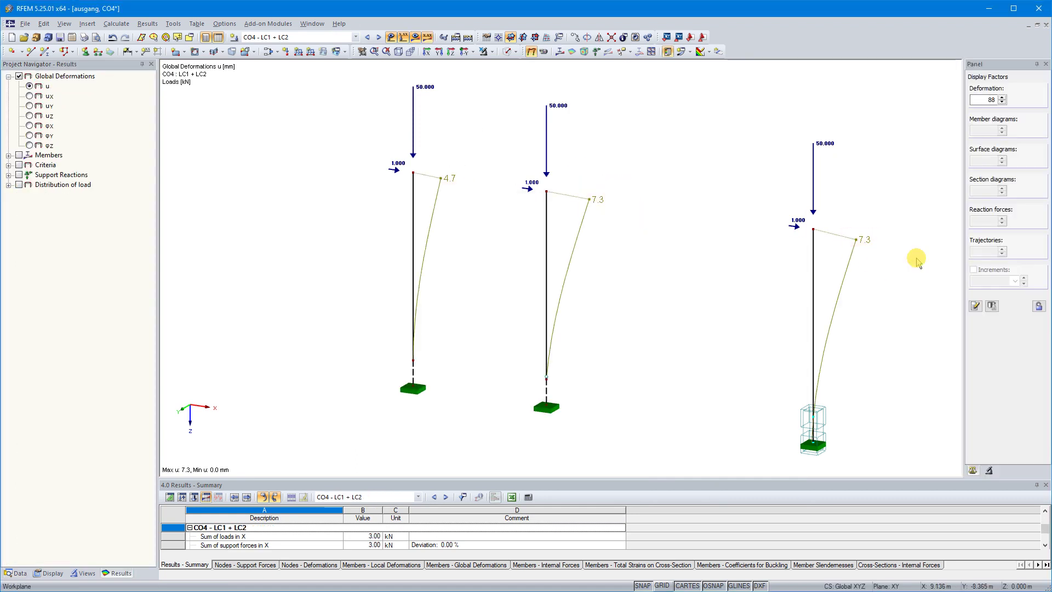